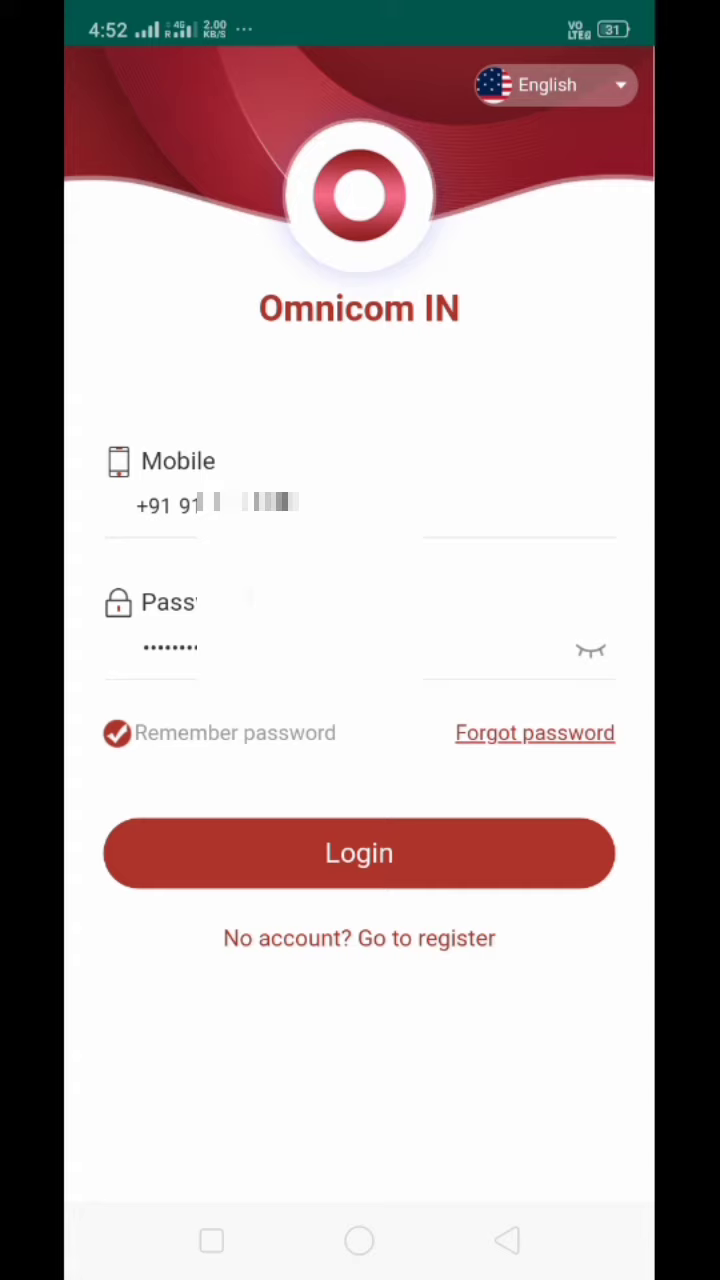
Step: Log in to Omnicom IN using the pre-filled mobile number and password
left_click(430, 854)
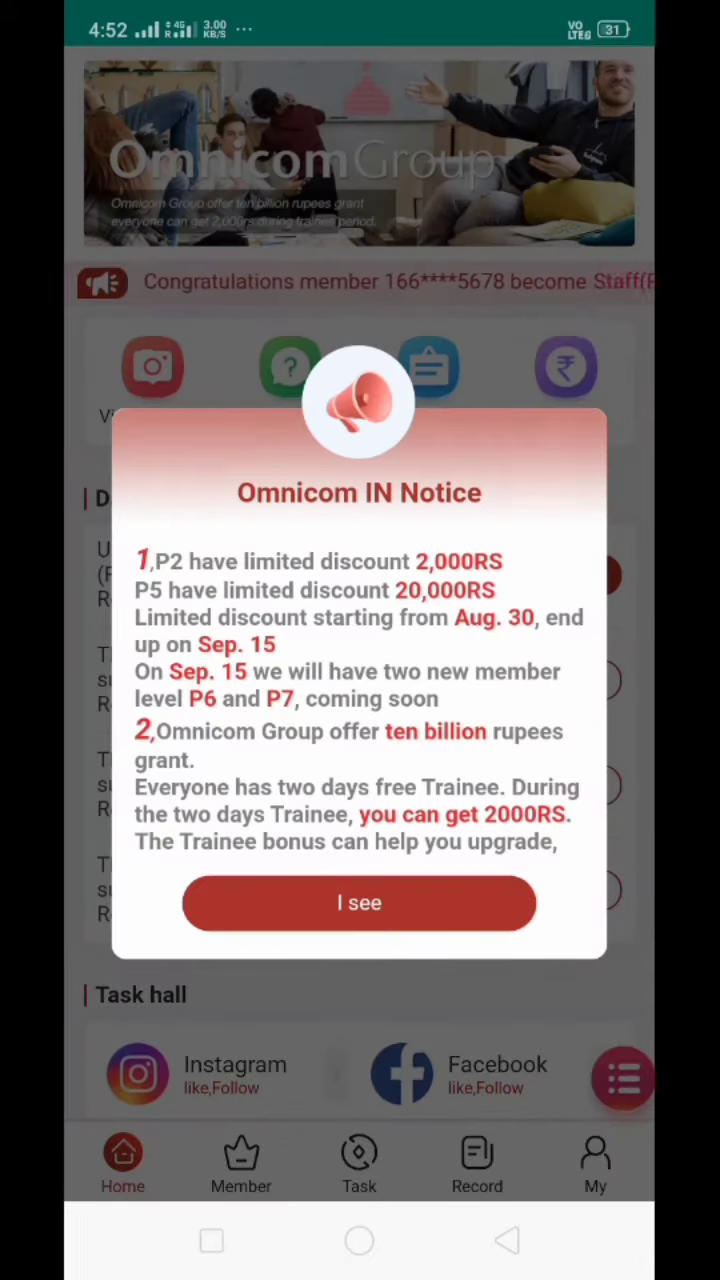
scroll(360, 700, "down", 3)
scroll(360, 700, "up", 3)
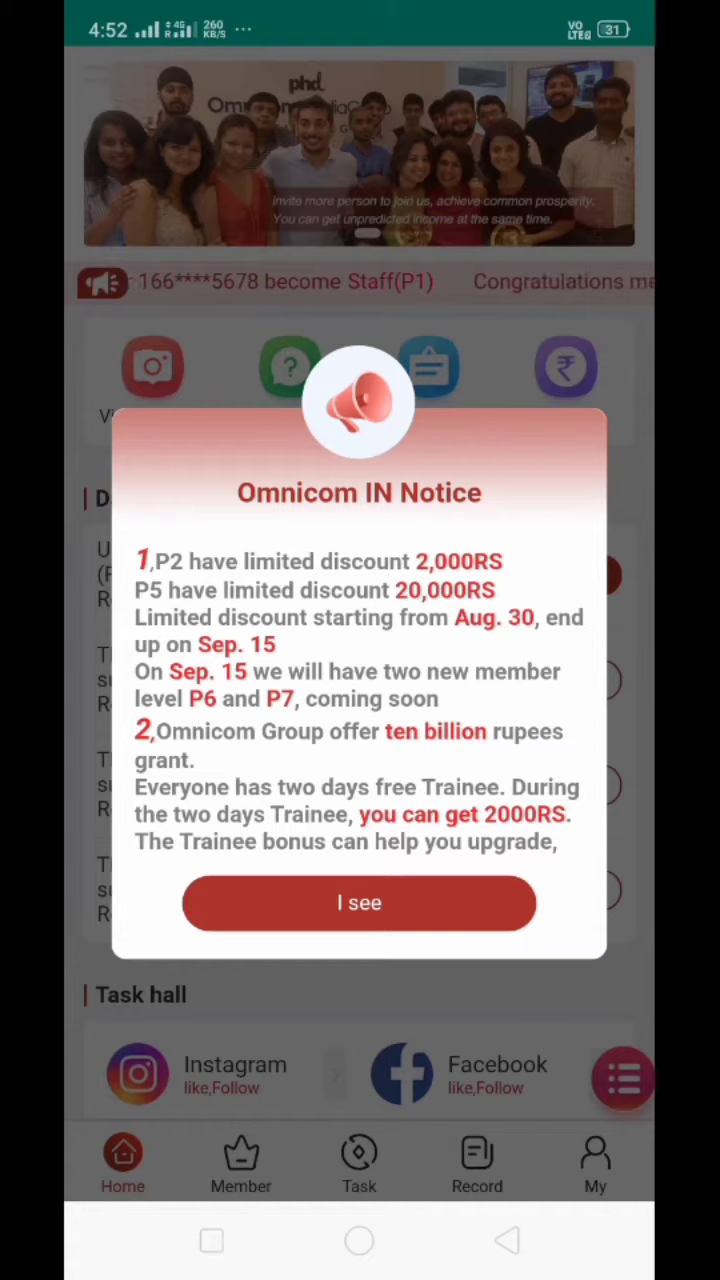
Step: Dismiss the Omnicom IN Notice about discounts and the trainee bonus
left_click(419, 903)
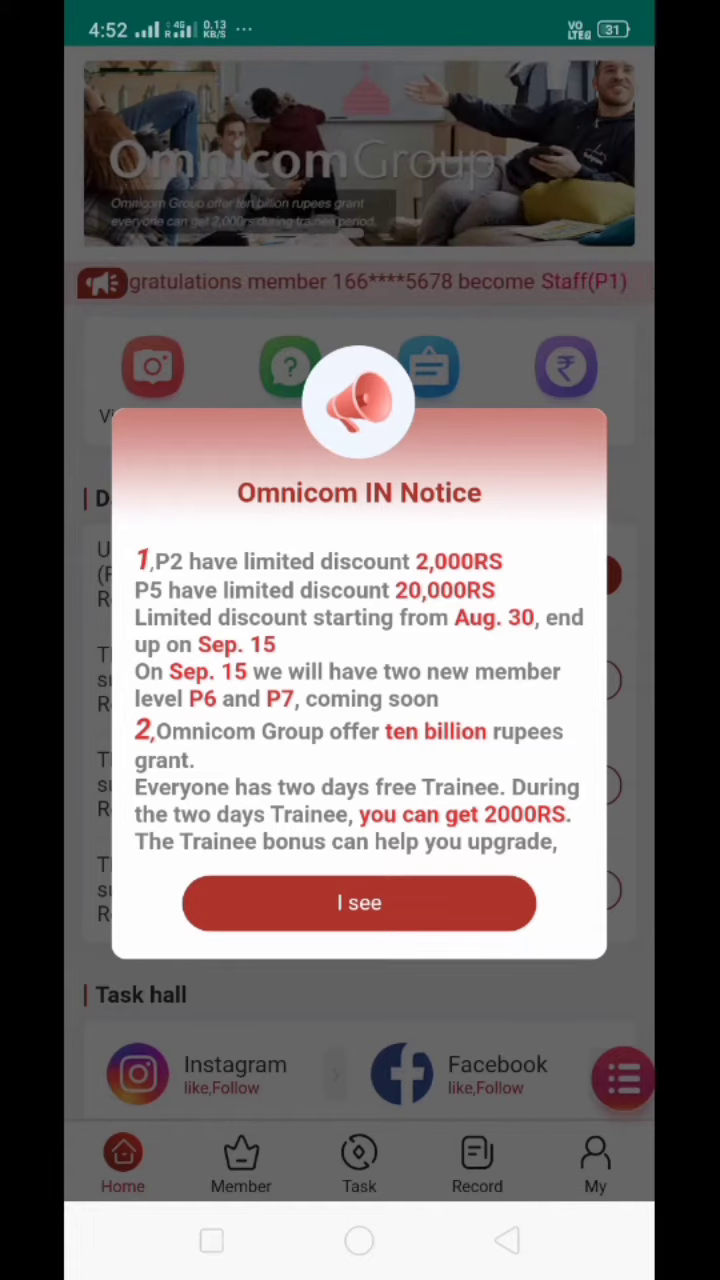
scroll(360, 700, "down", 8)
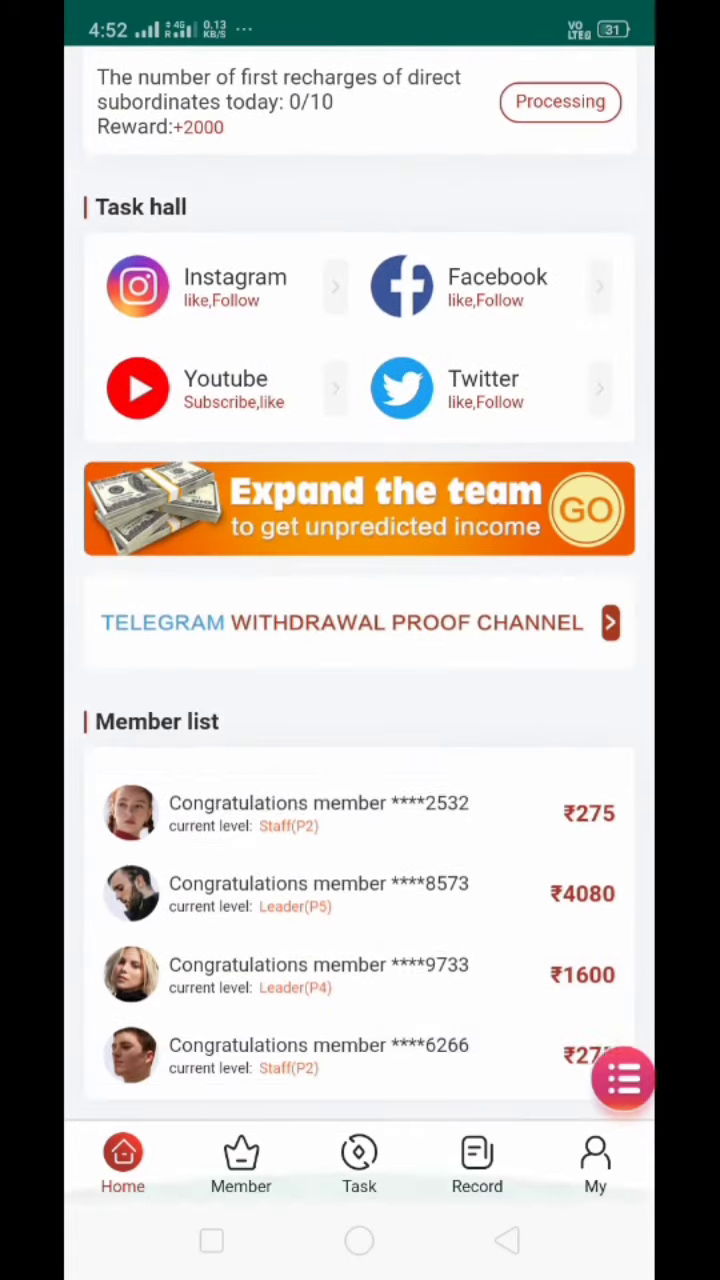
scroll(360, 600, "up", 8)
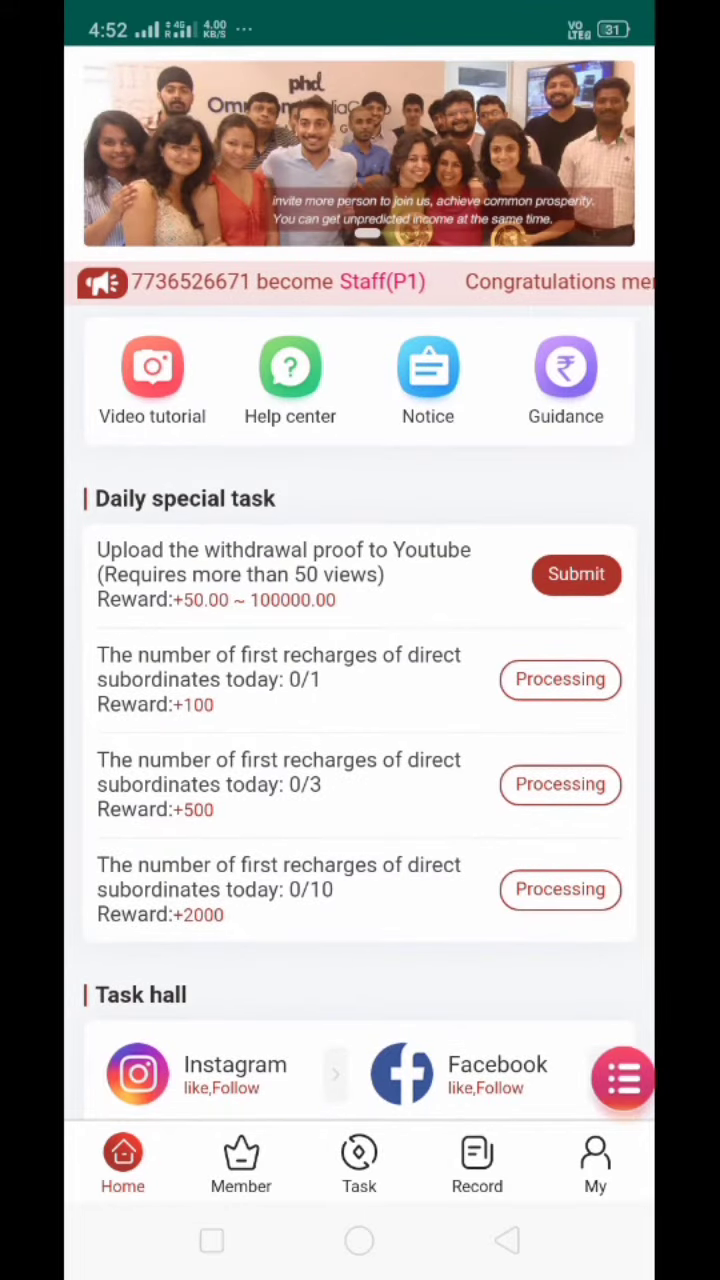
Step: Go to the My page with its ₹0.00 balance and open Withdrawals records
left_click(595, 1163)
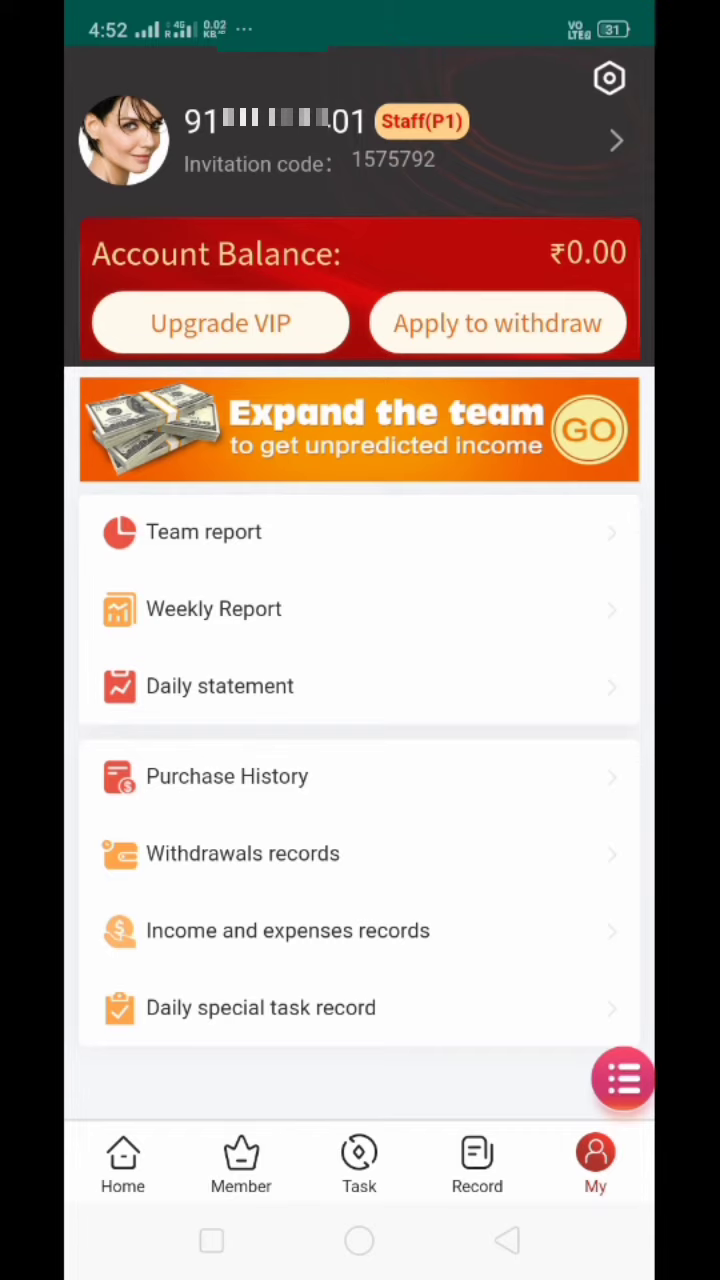
left_click(398, 853)
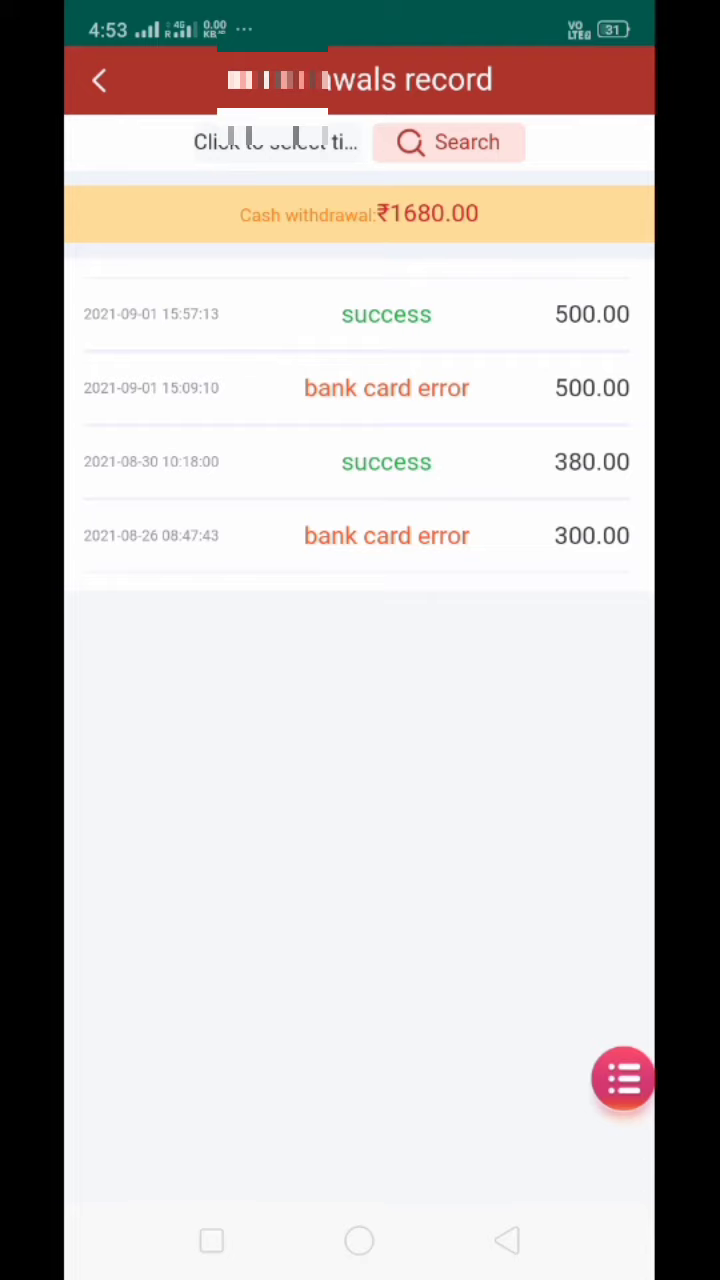
Step: Review the four withdrawals, then return to the My page showing ₹0.00 balance
left_click(99, 79)
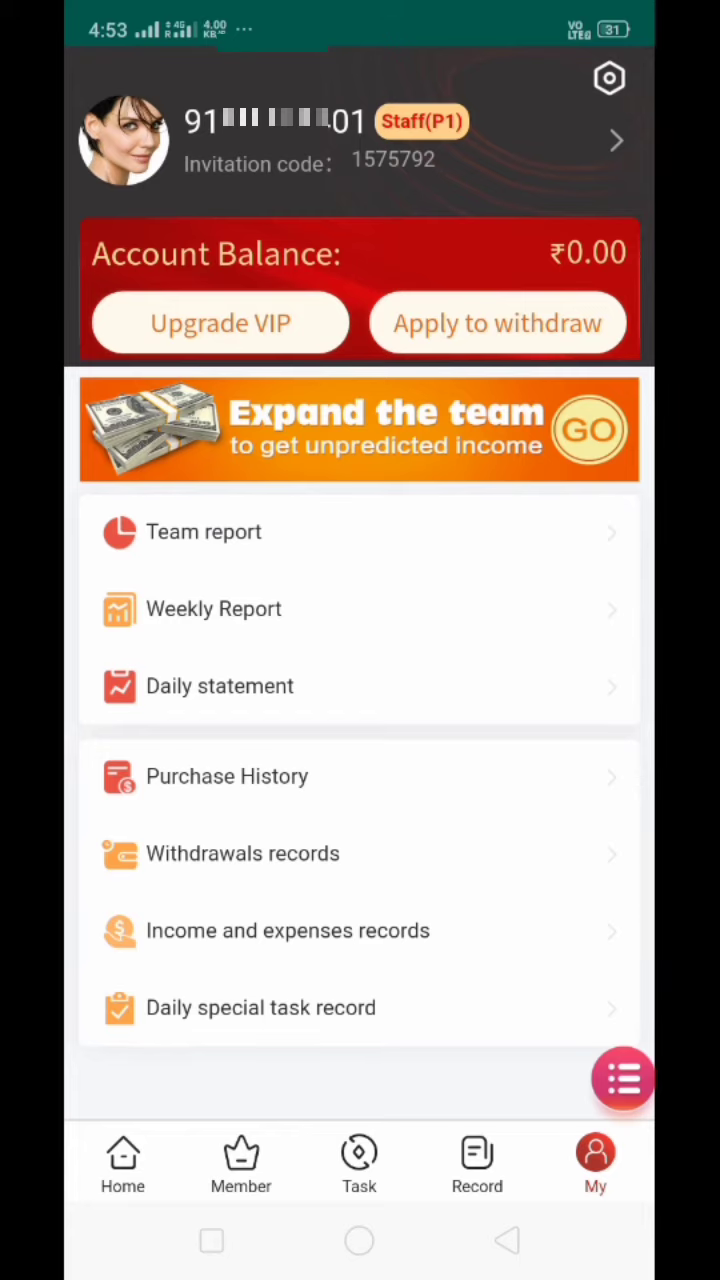
Step: Reopen Withdrawals records from My: ₹1680.00 total, two successes, two bank card errors
left_click(413, 843)
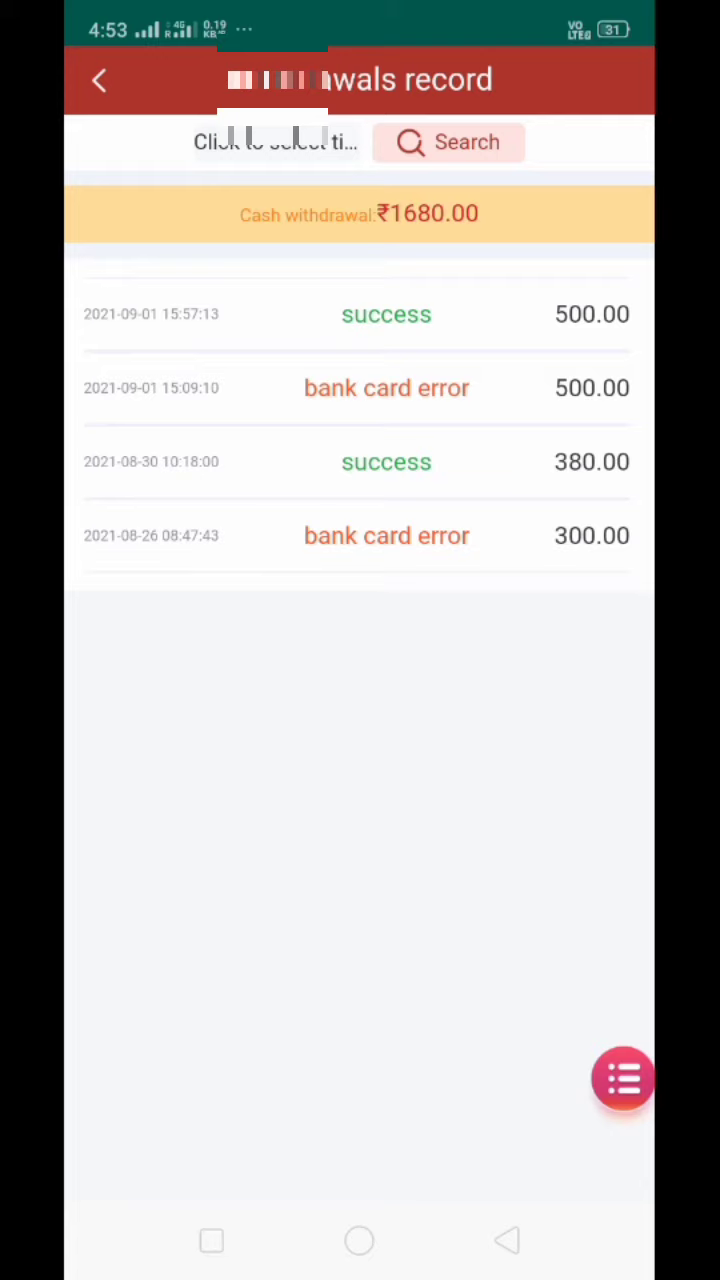
Step: Exit the withdrawals record, recheck it once more, then return to the Home page
left_click(99, 80)
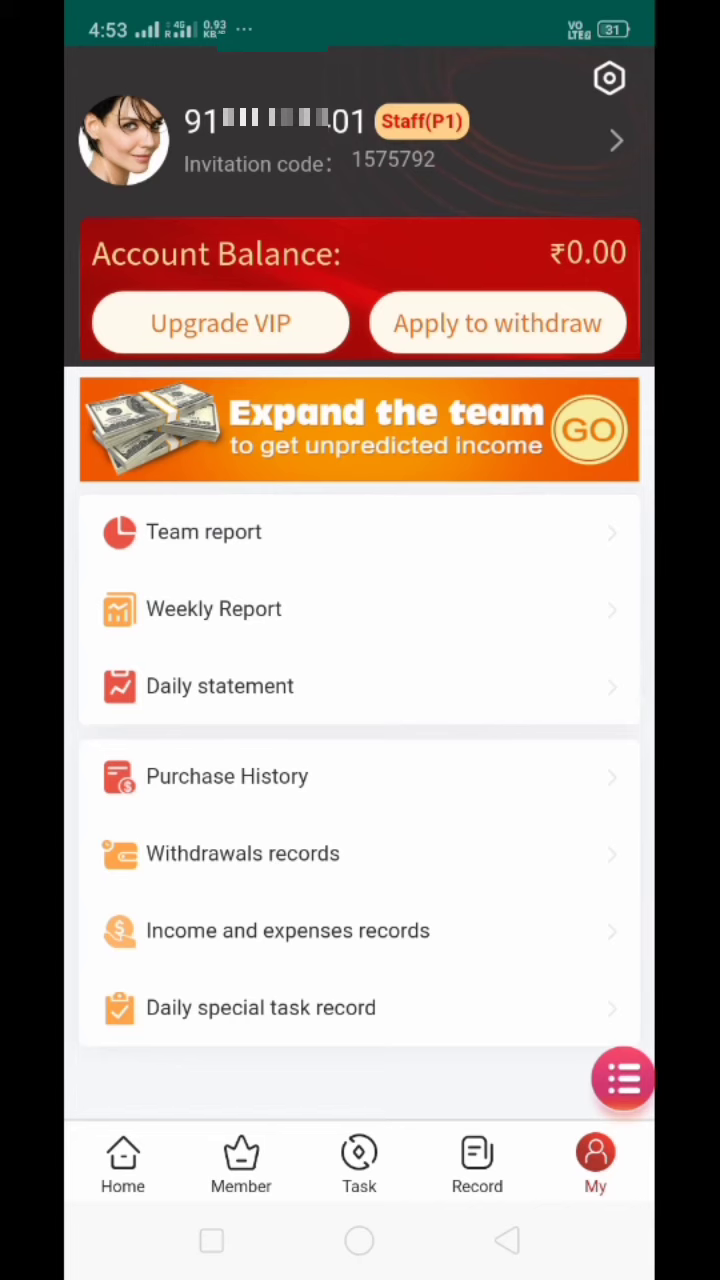
left_click(444, 850)
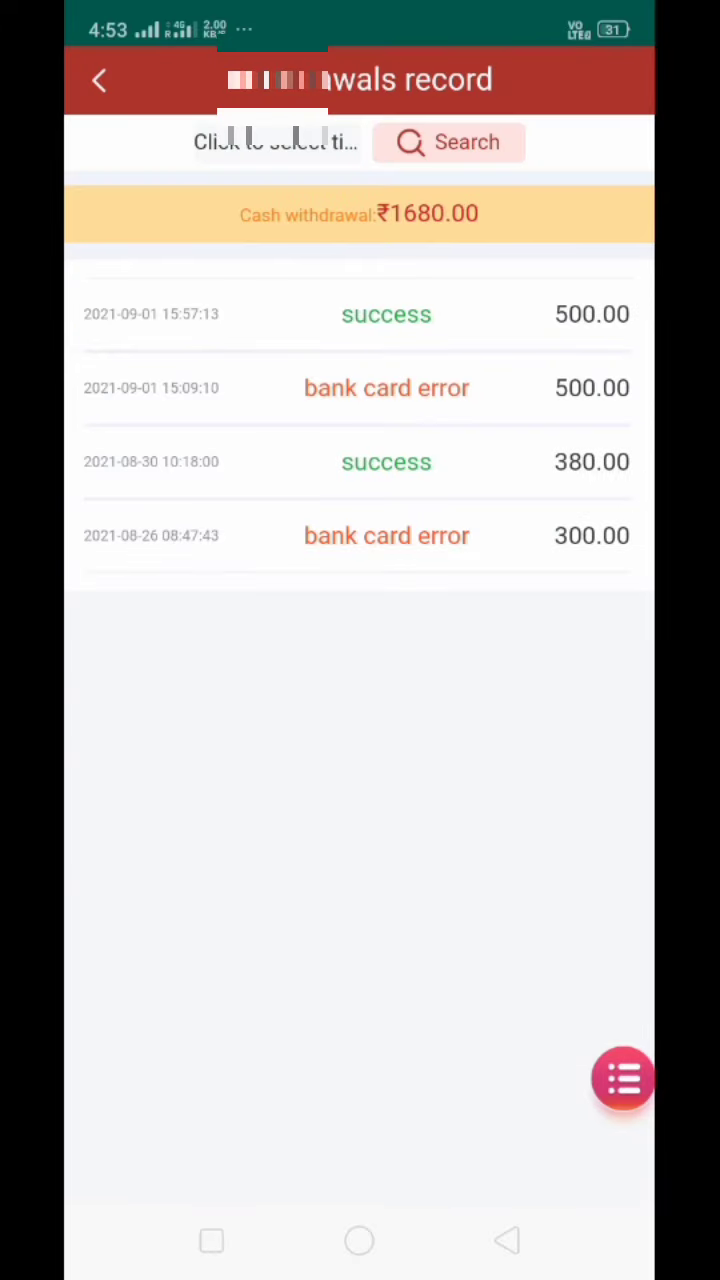
left_click(127, 75)
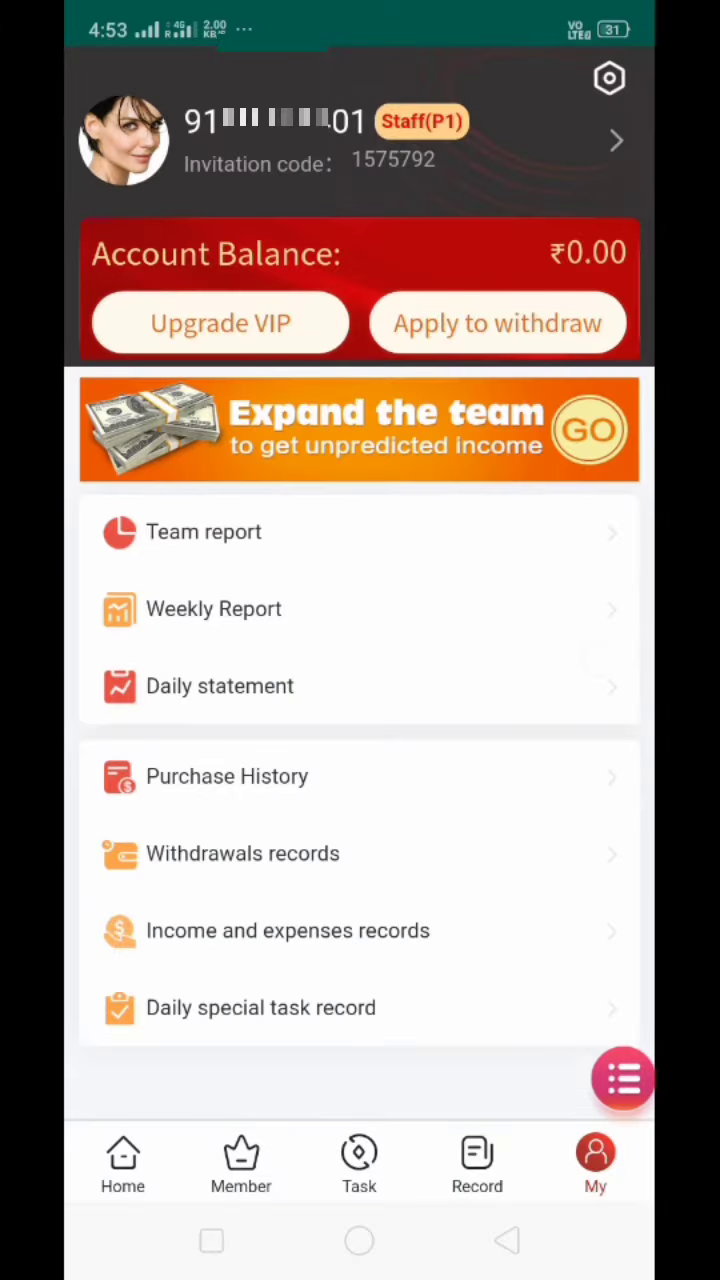
left_click(123, 1160)
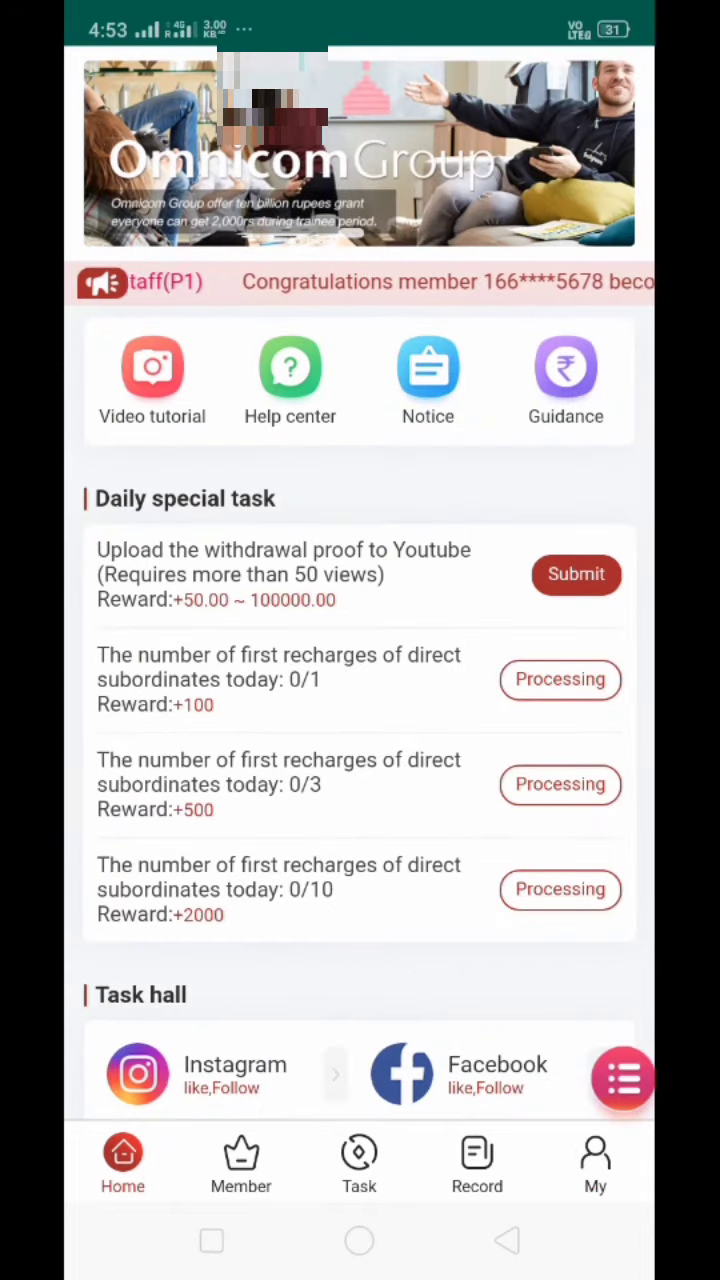
left_click(240, 1160)
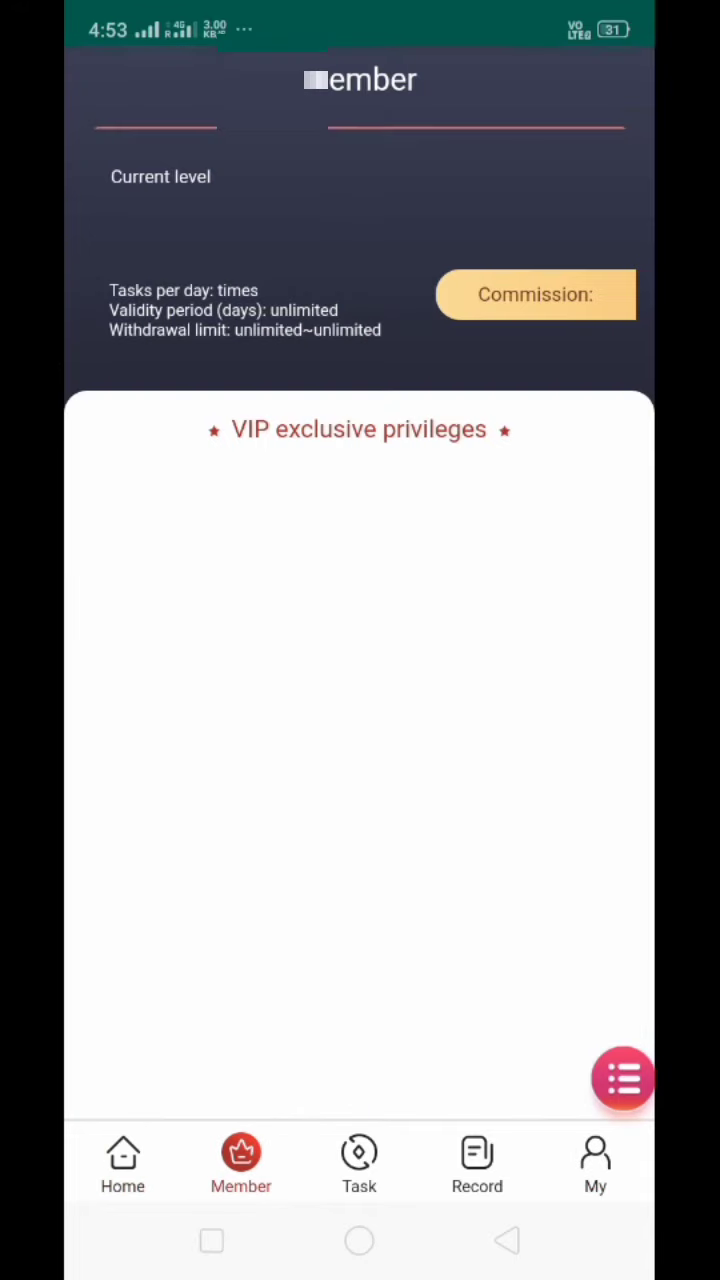
left_click(359, 1160)
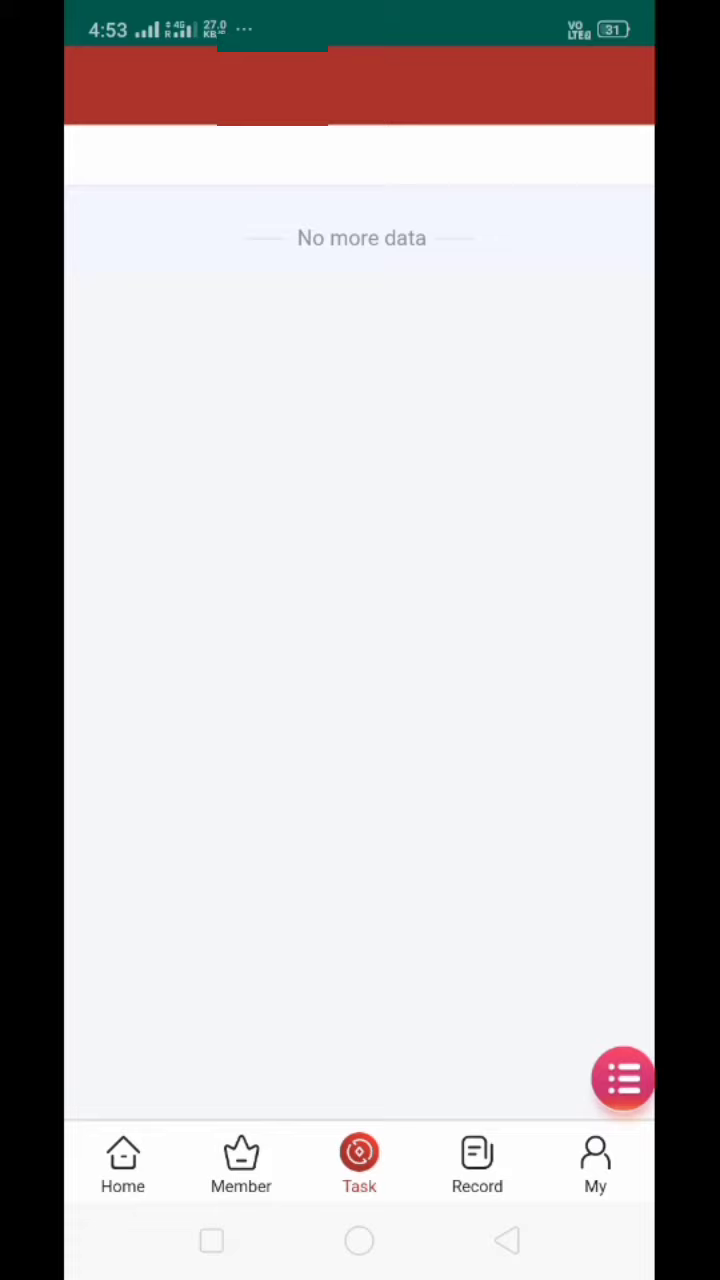
left_click(477, 1160)
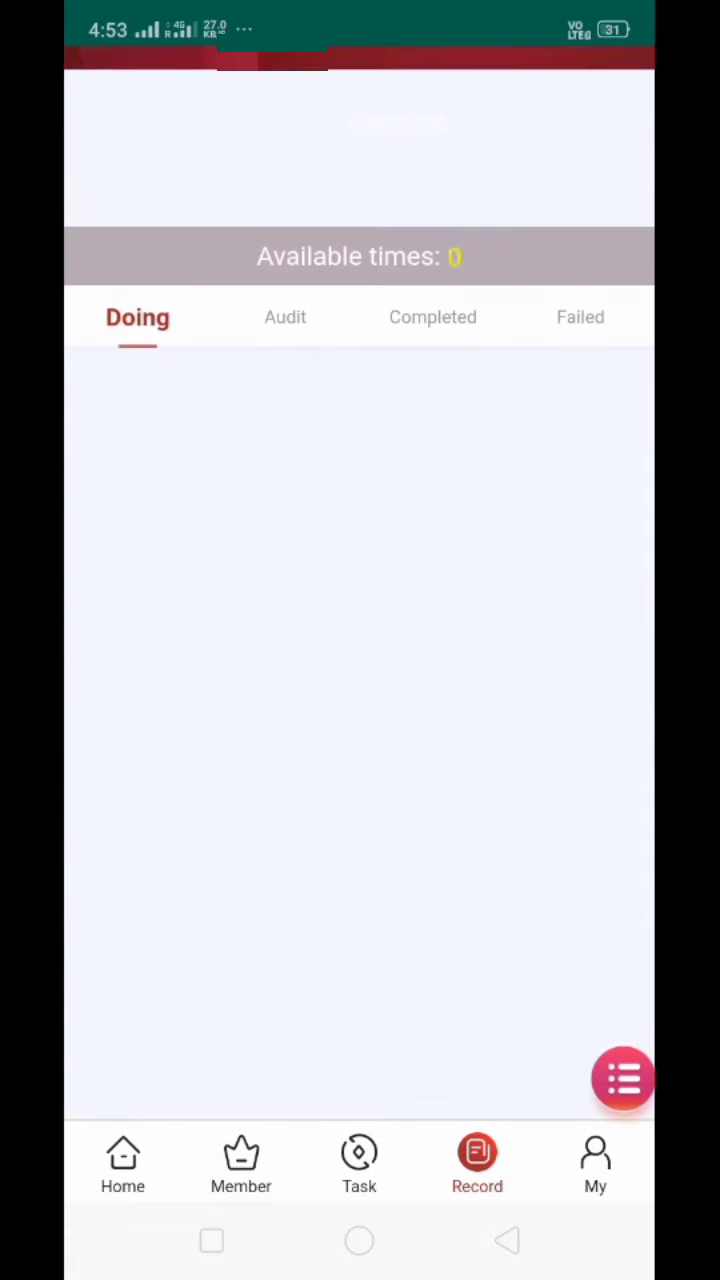
left_click(595, 1160)
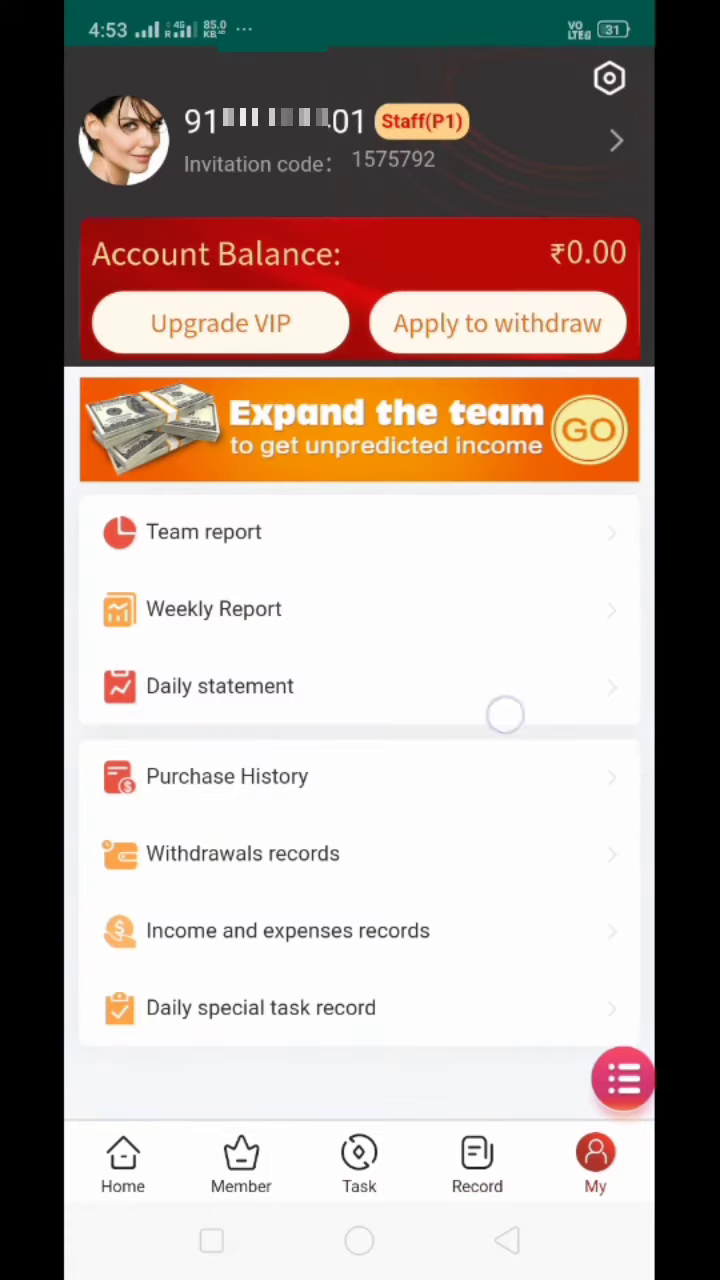
left_click(123, 1160)
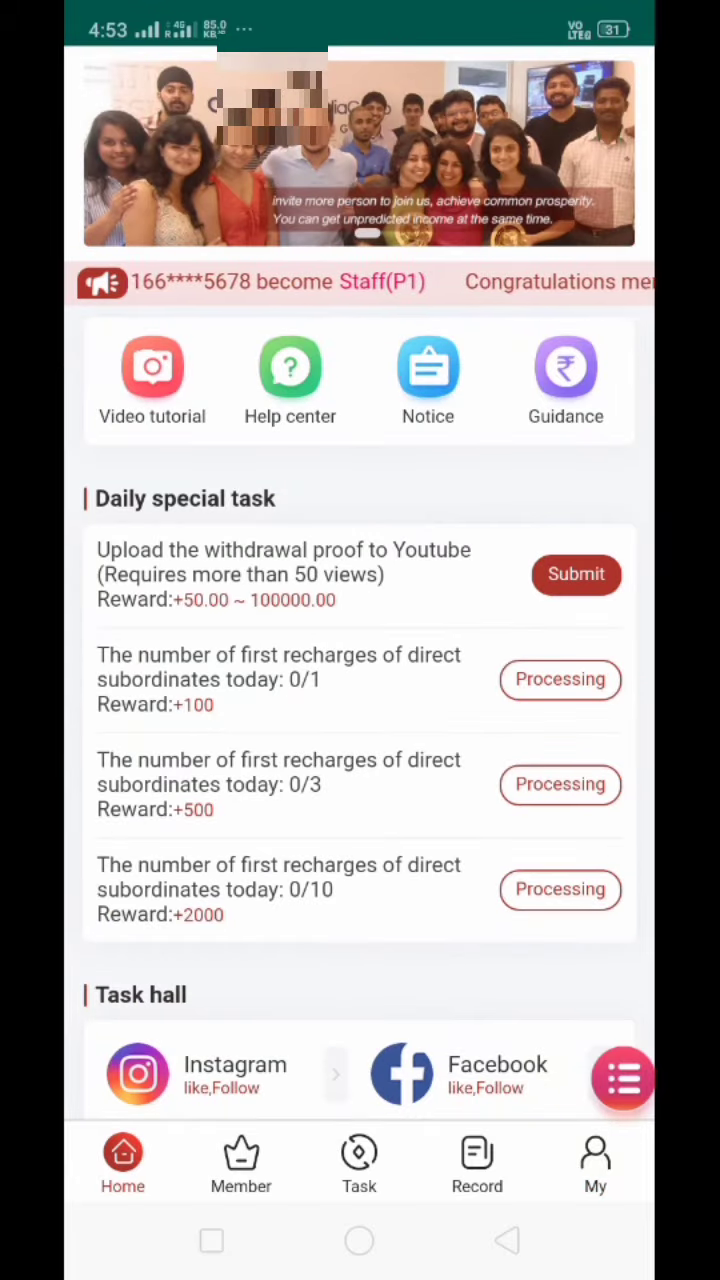
scroll(360, 700, "down", 6)
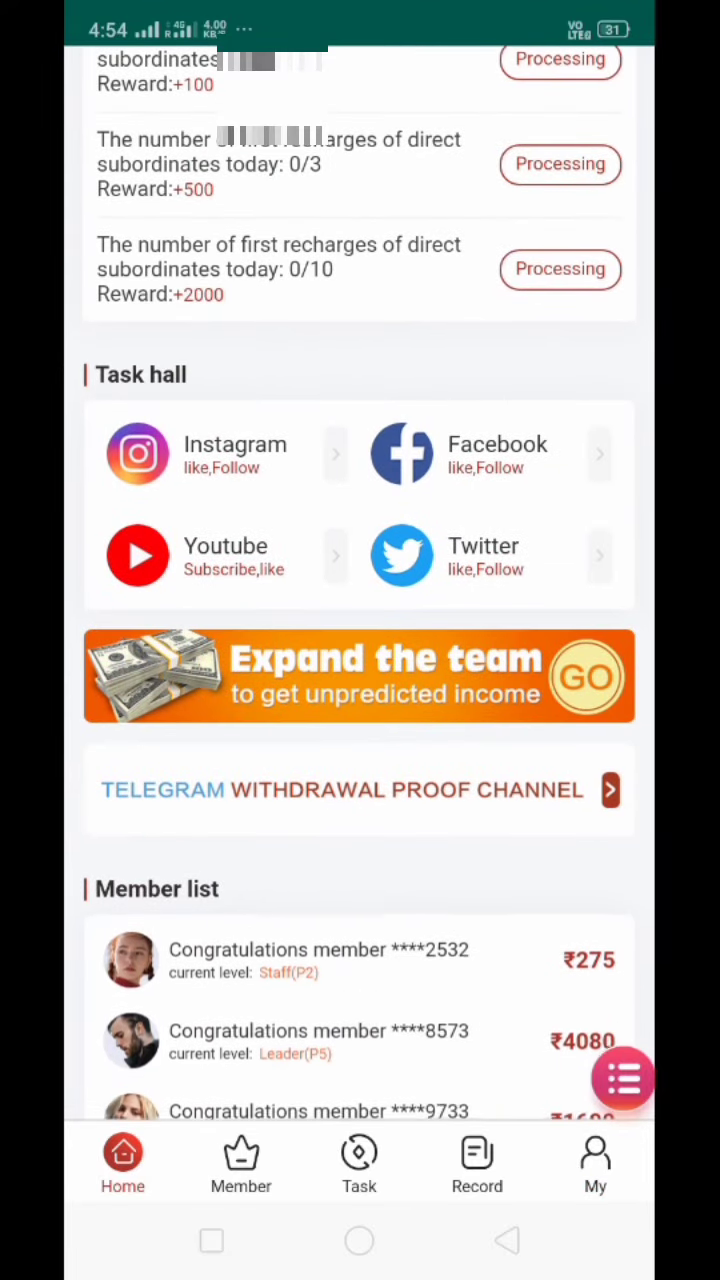
scroll(461, 900, "down", 1)
scroll(461, 878, "up", 6)
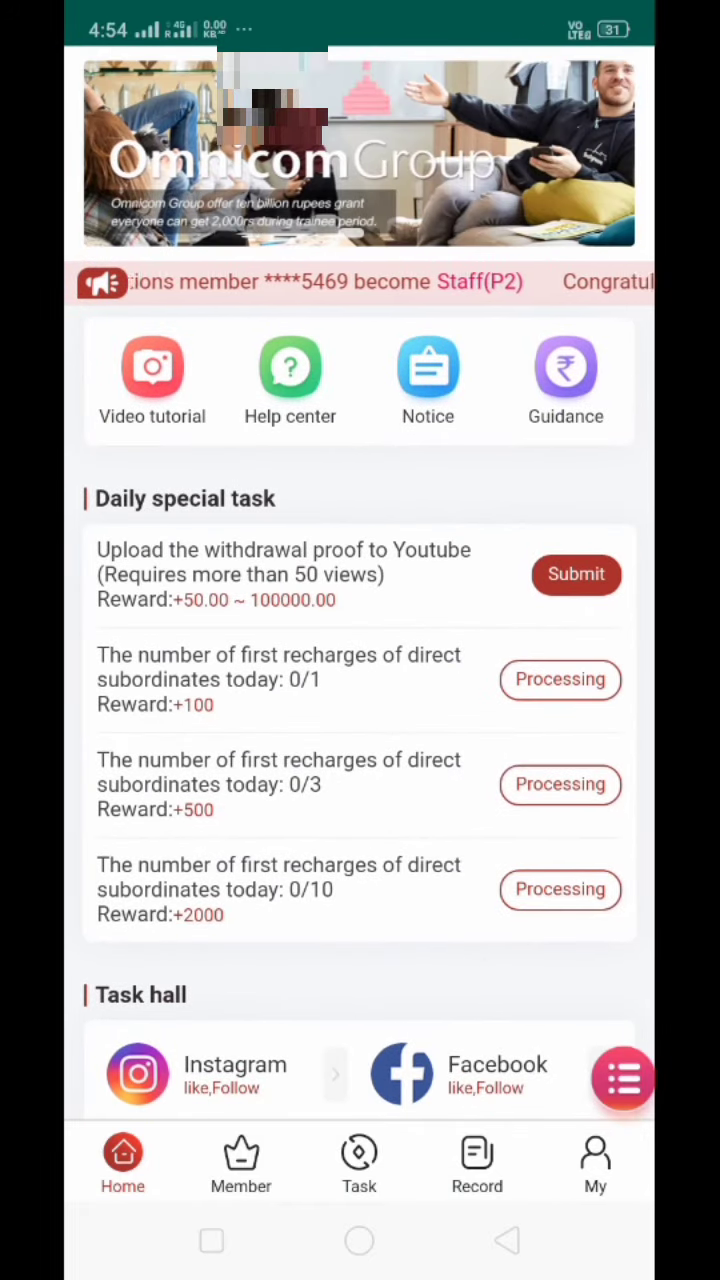
scroll(360, 700, "down", 7)
left_click(595, 1163)
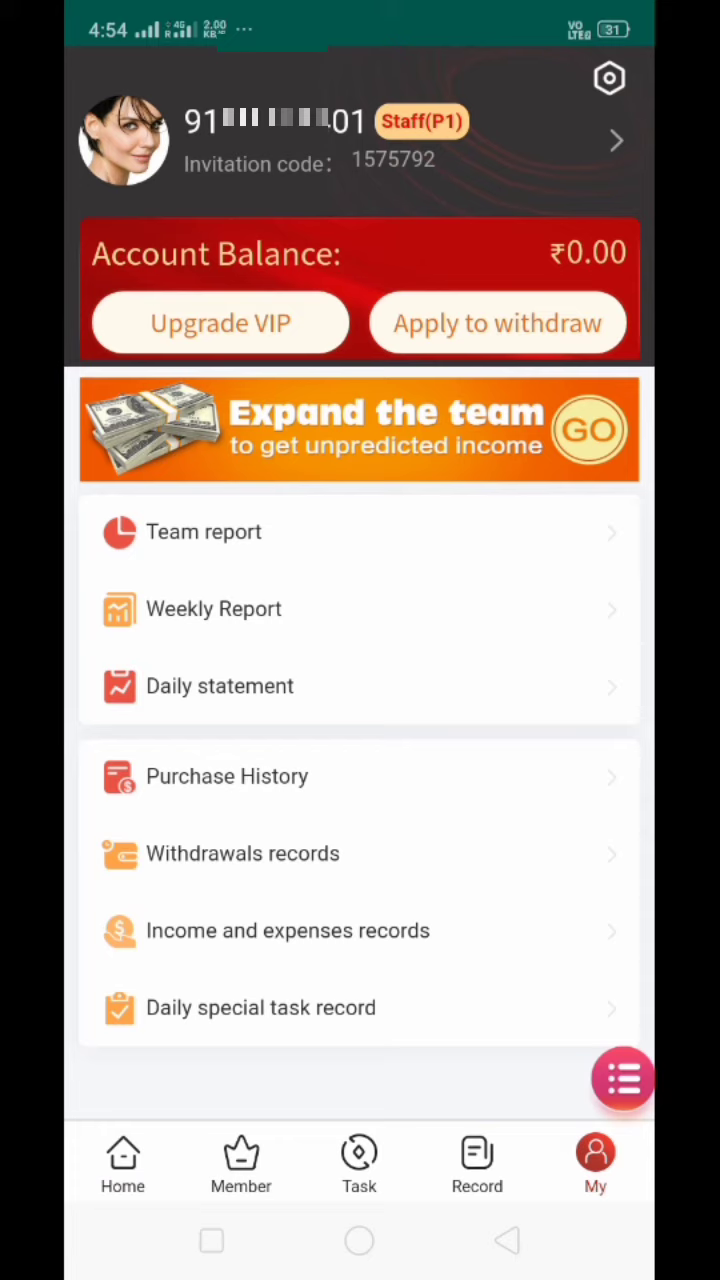
left_click(123, 1160)
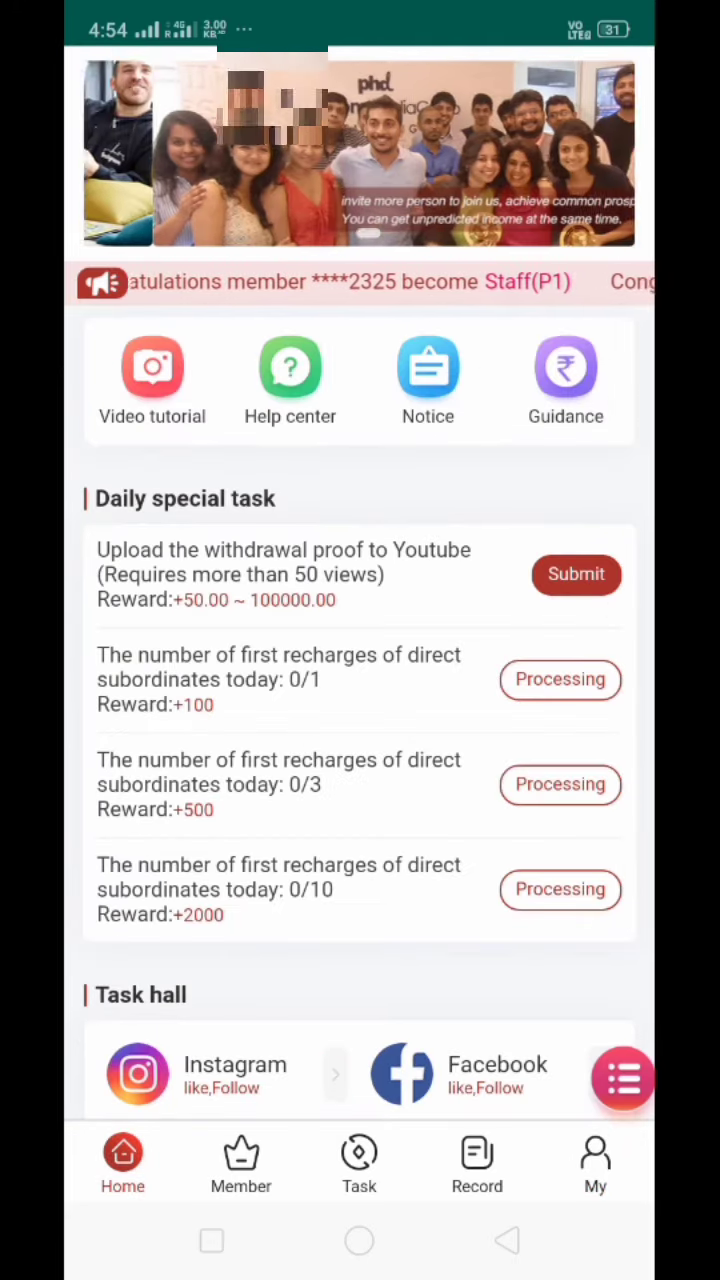
scroll(360, 700, "down", 7)
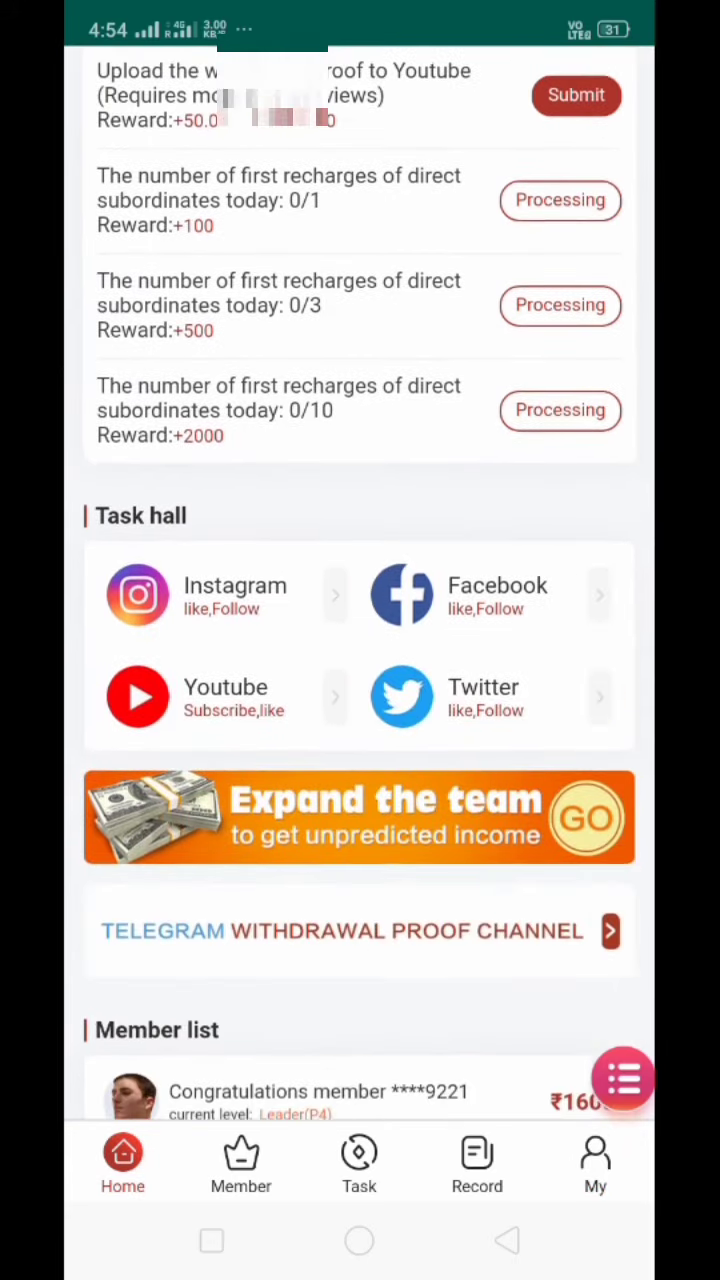
scroll(360, 600, "down", 1)
scroll(360, 700, "up", 8)
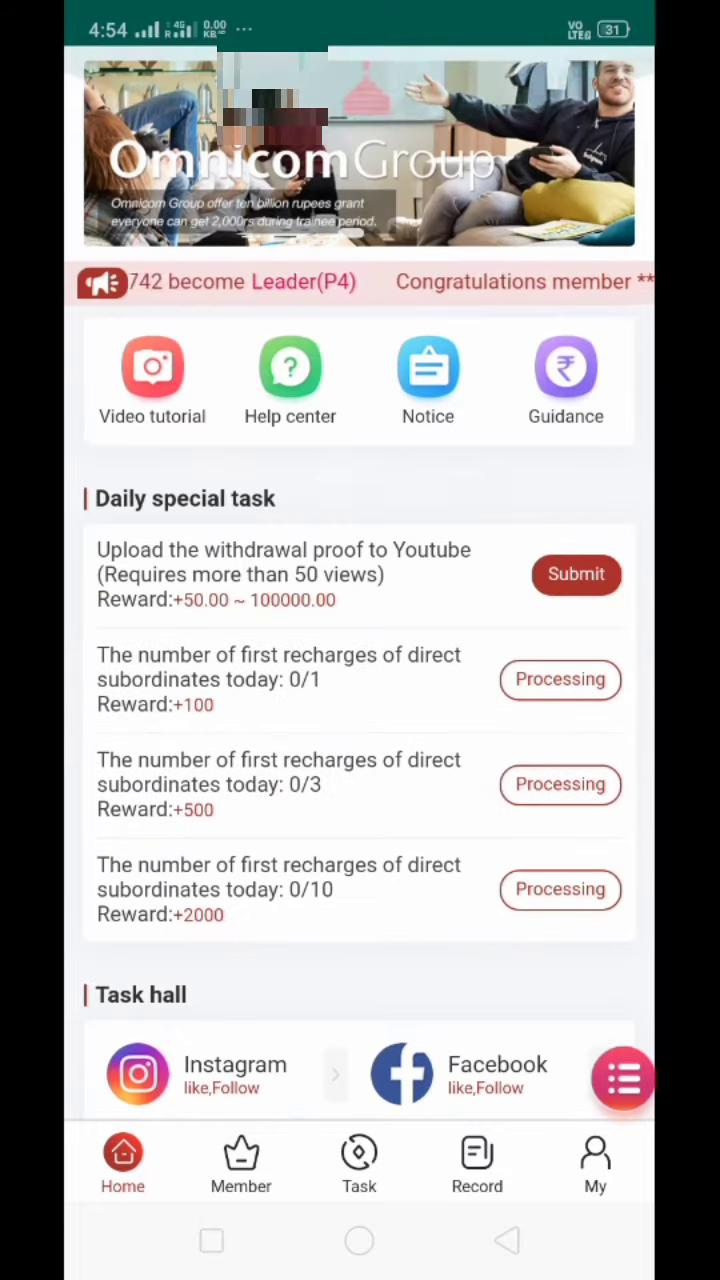